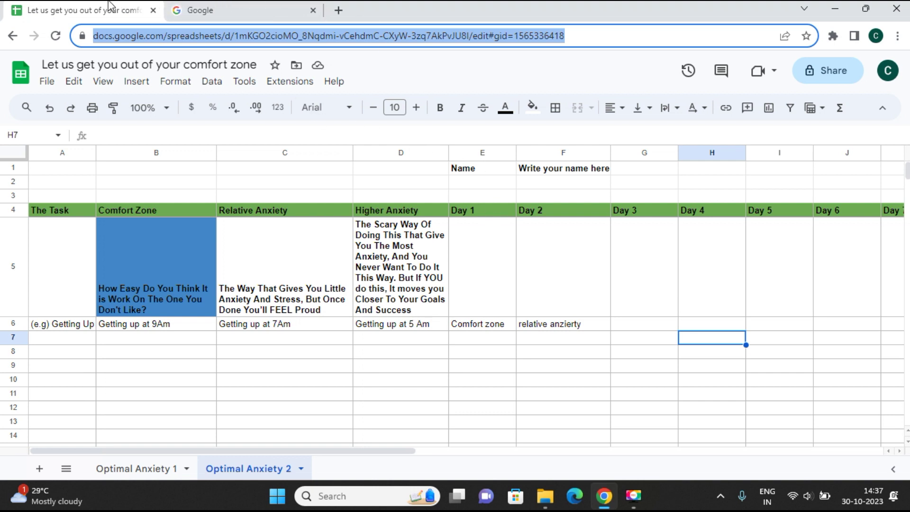
# - Glance at the Google tab, then return to the tracker and select cells H5 and I5
pyautogui.click(222, 15)
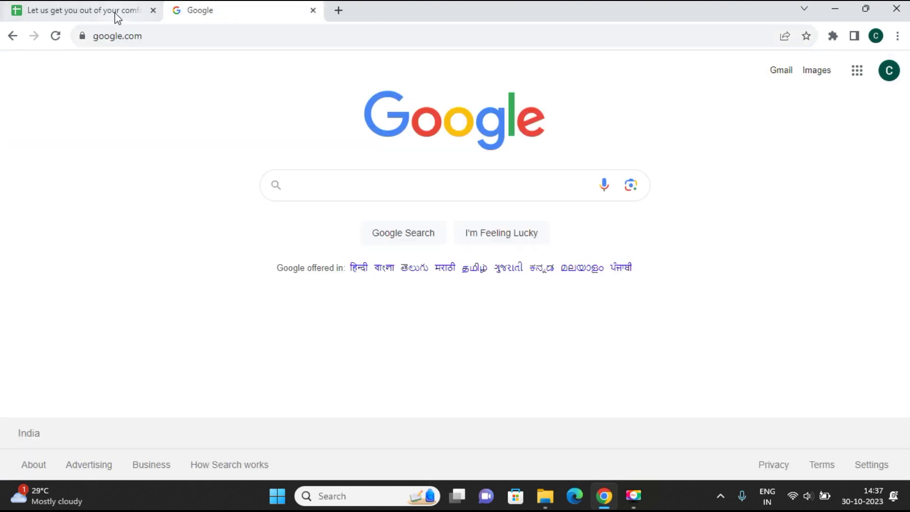
pyautogui.click(103, 15)
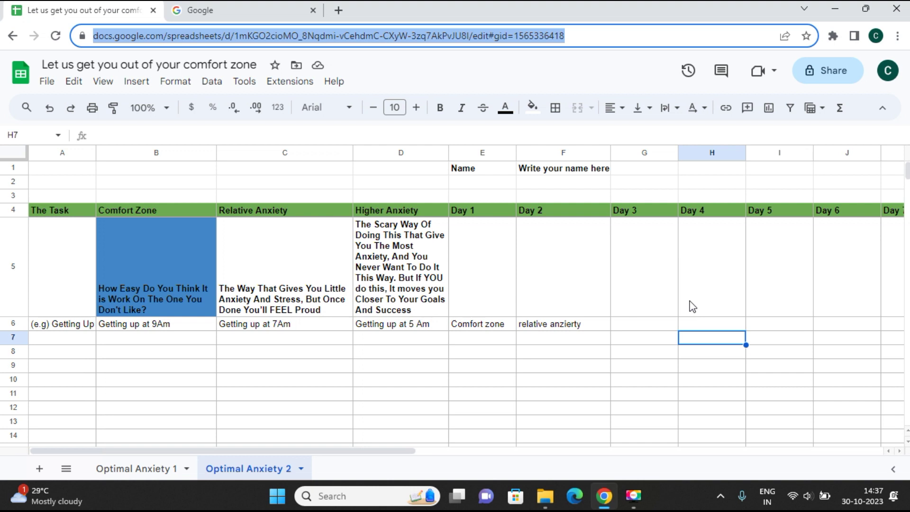
pyautogui.click(707, 283)
pyautogui.click(773, 293)
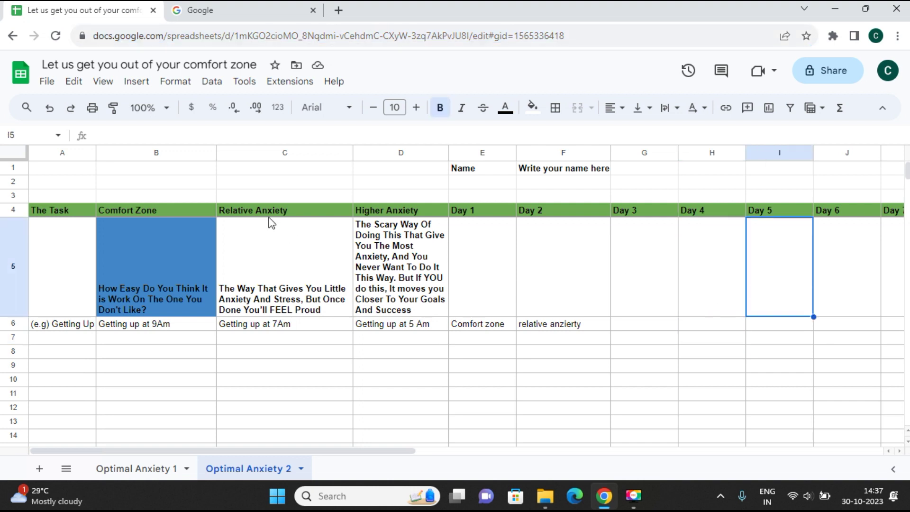
# - Request offline availability for the spreadsheet twice, cancelling the Extension needed notice each time
pyautogui.click(45, 82)
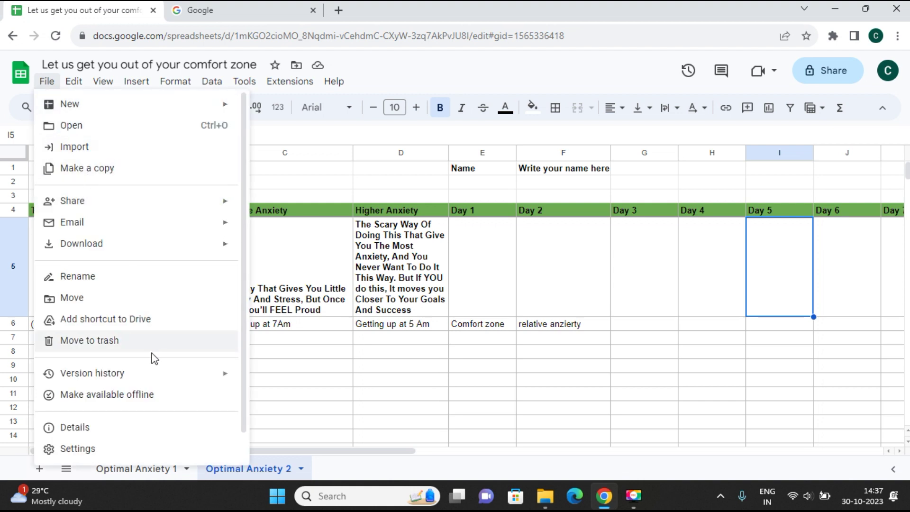
pyautogui.click(129, 401)
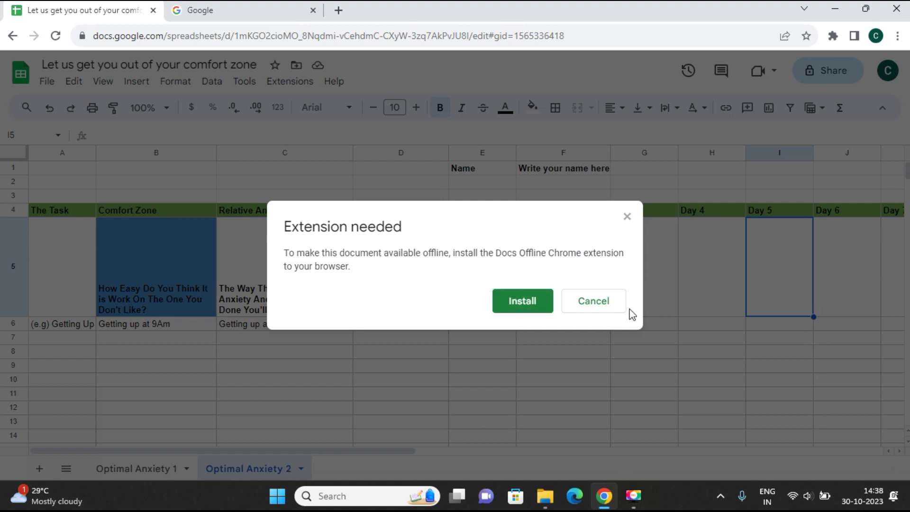
pyautogui.click(610, 307)
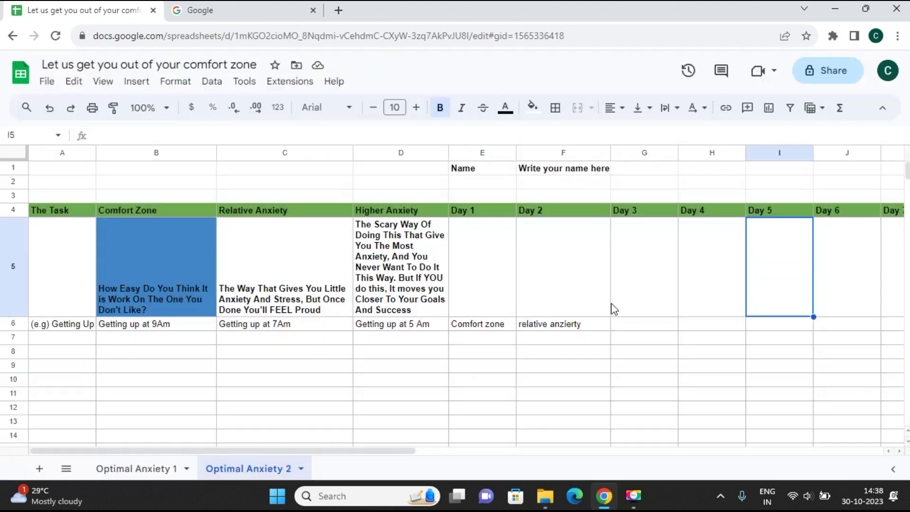
pyautogui.click(50, 89)
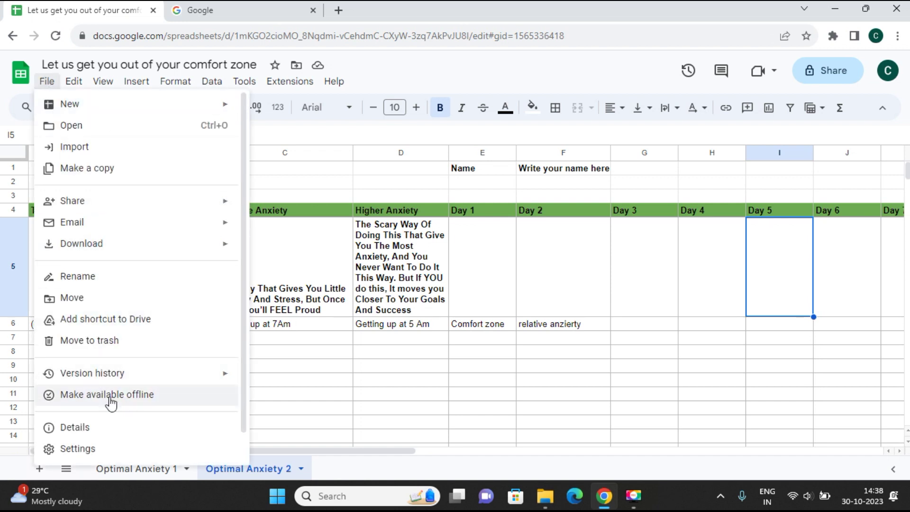
pyautogui.click(133, 400)
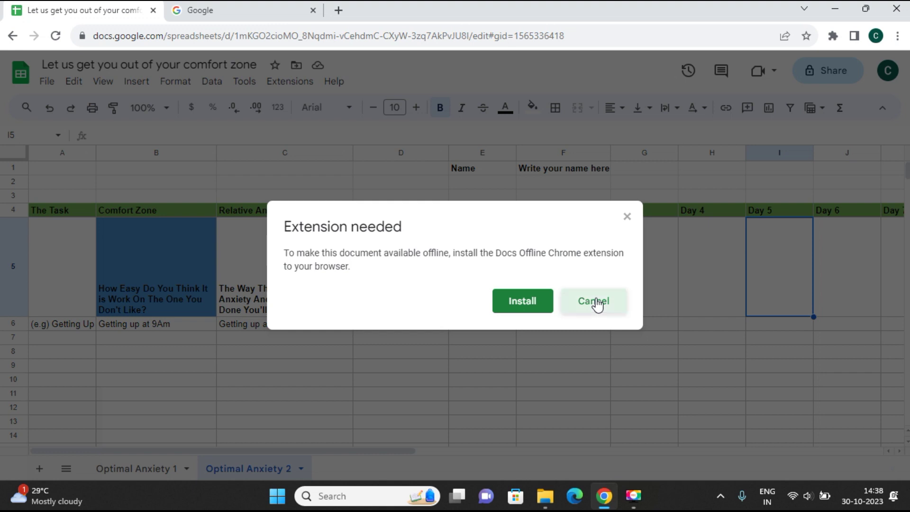
pyautogui.click(596, 304)
# - Search Google for 'google drive' and open the Google Drive sign-in result in a new tab
pyautogui.click(214, 17)
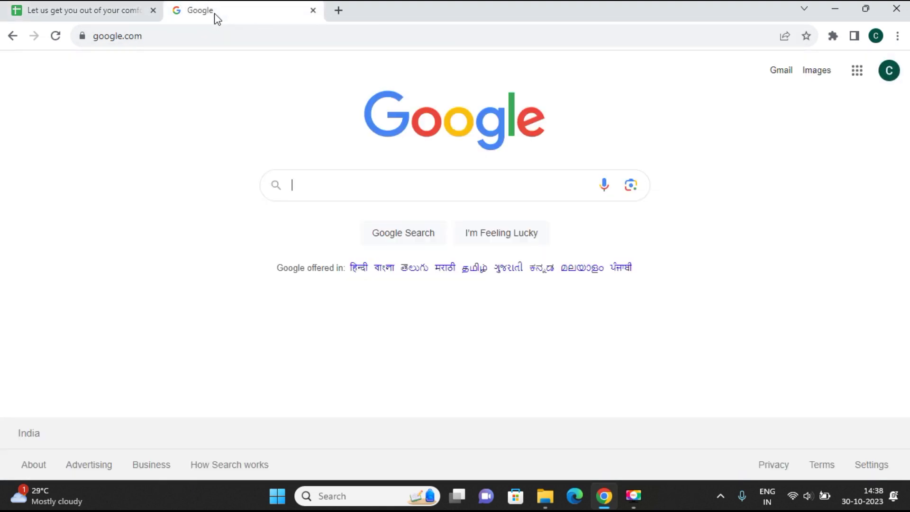
pyautogui.click(328, 186)
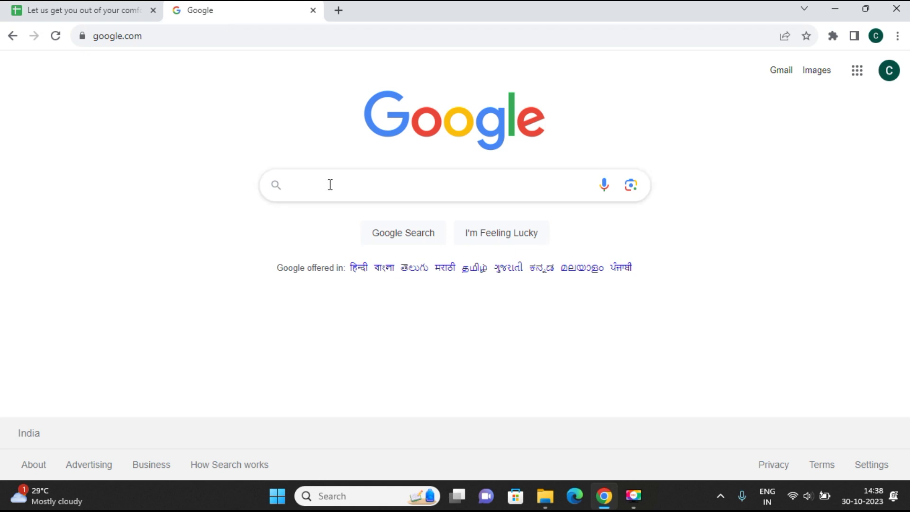
pyautogui.click(326, 187)
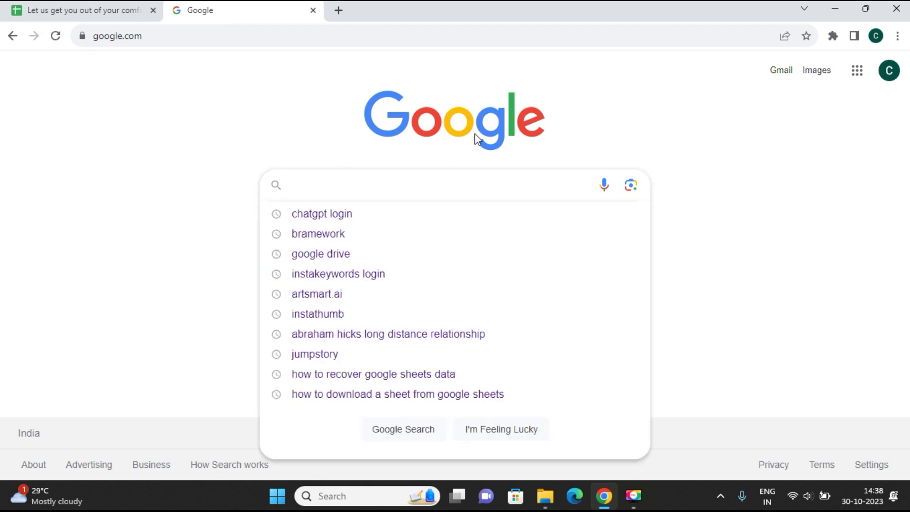
pyautogui.write('g')
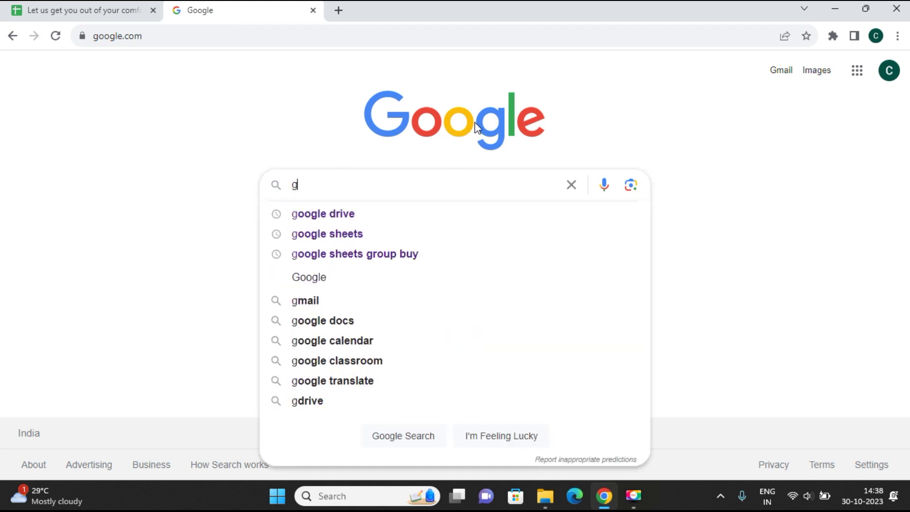
pyautogui.write('oo')
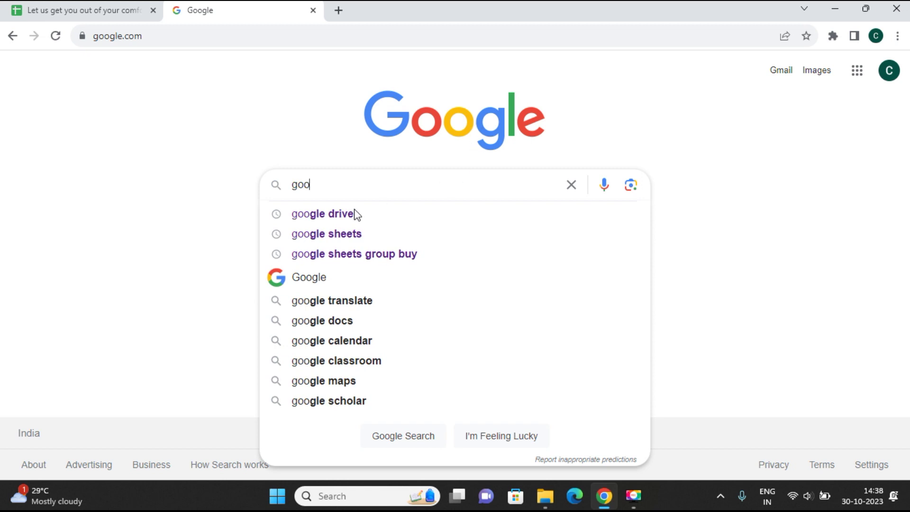
pyautogui.click(343, 216)
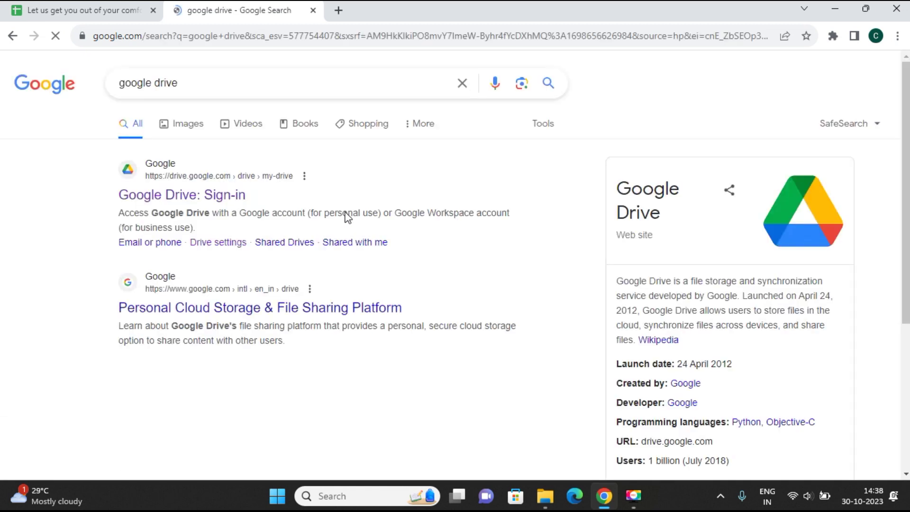
pyautogui.middleClick(239, 199)
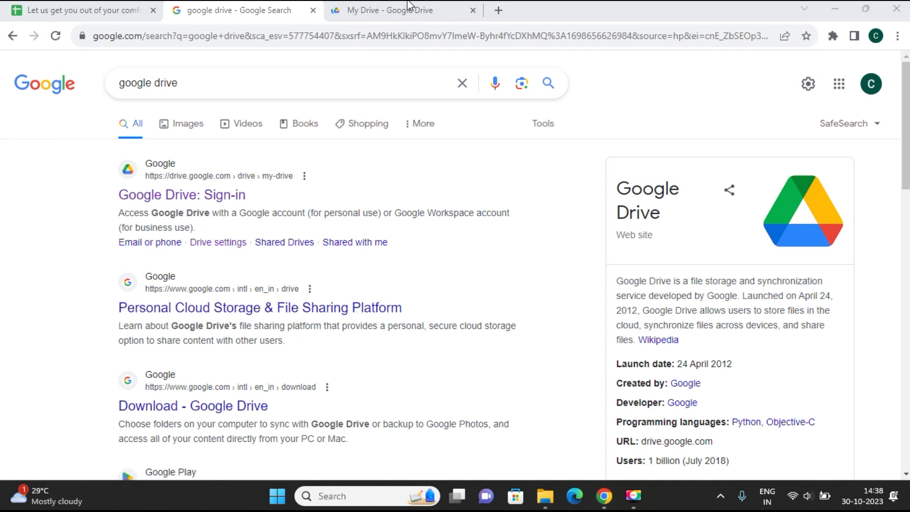
pyautogui.click(422, 19)
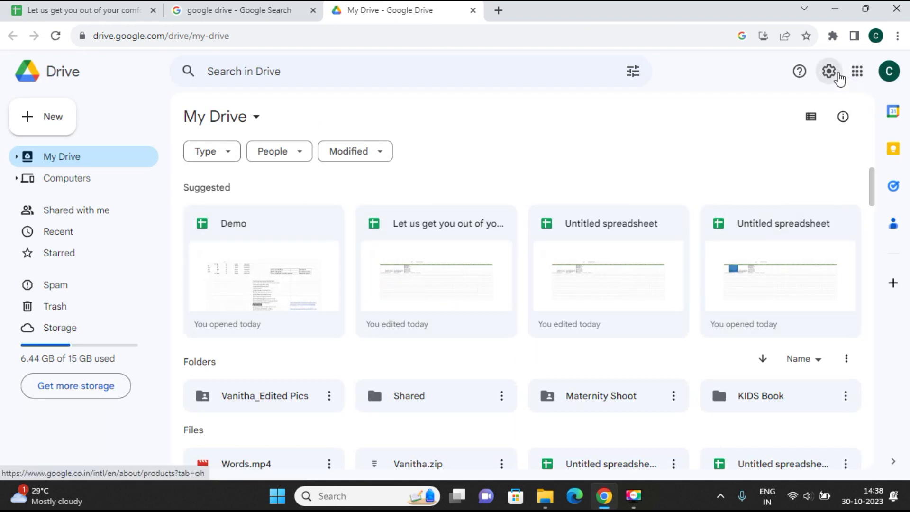
# - Tick the Offline checkbox in Drive Settings, which prompts for the Docs Offline extension
pyautogui.click(829, 71)
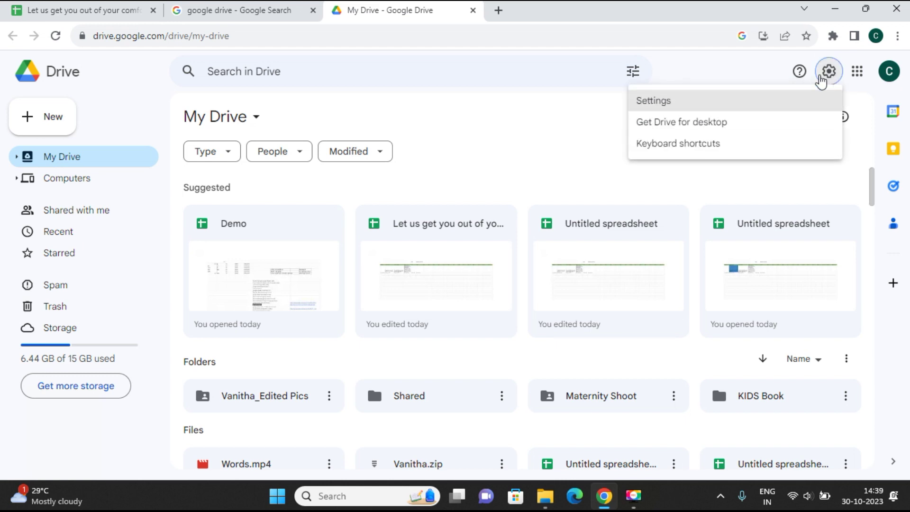
pyautogui.click(672, 105)
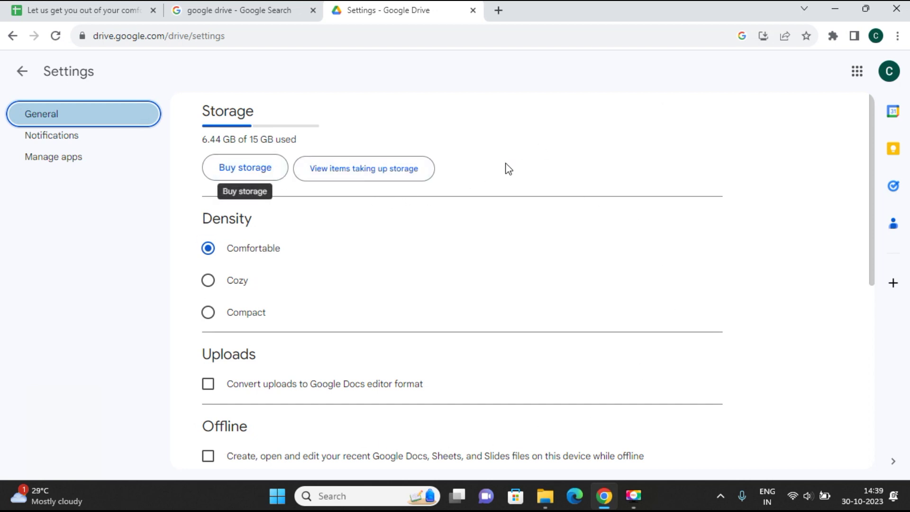
pyautogui.scroll(-1, 509, 169)
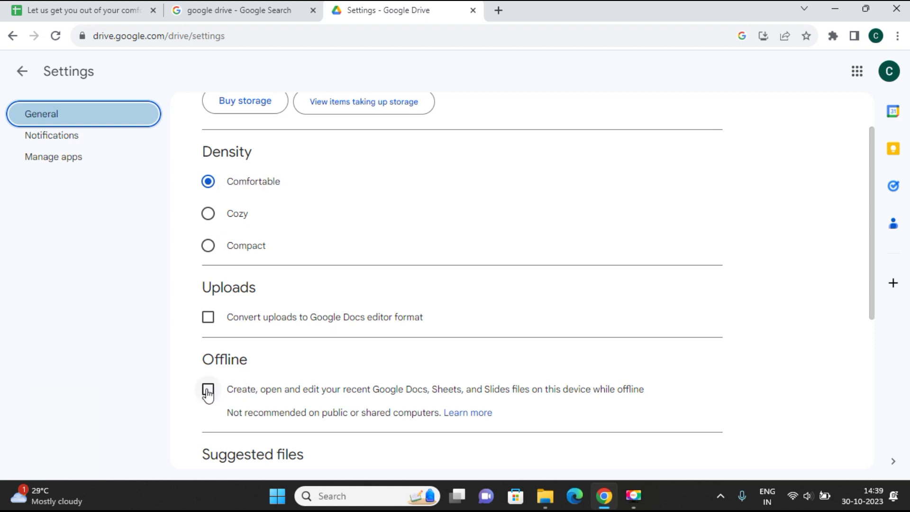
pyautogui.click(207, 390)
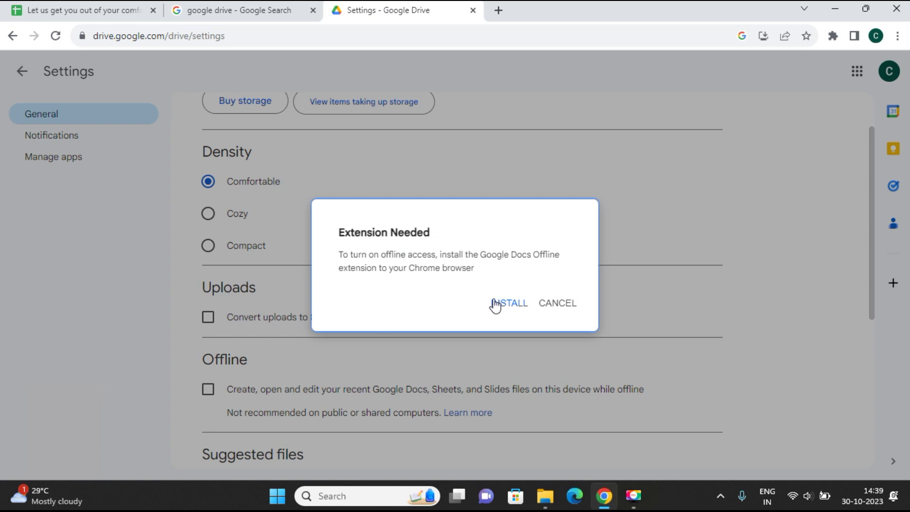
pyautogui.click(41, 14)
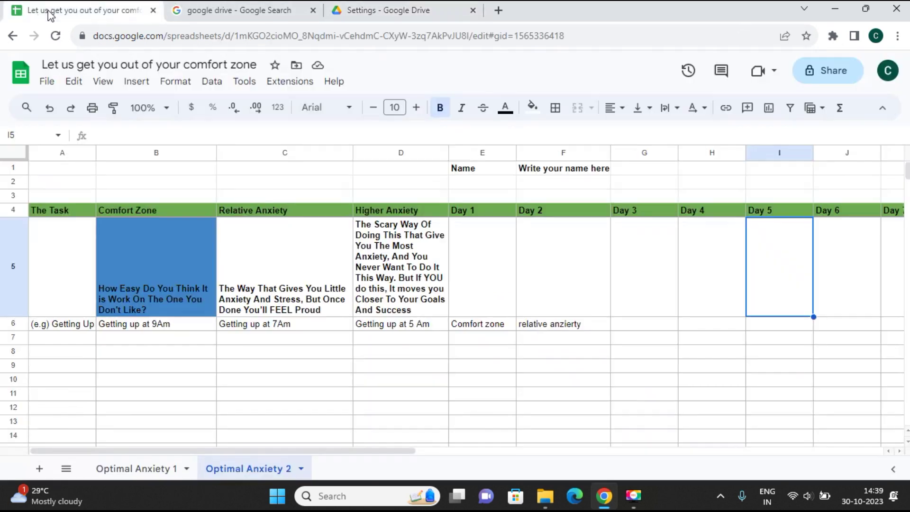
pyautogui.click(46, 83)
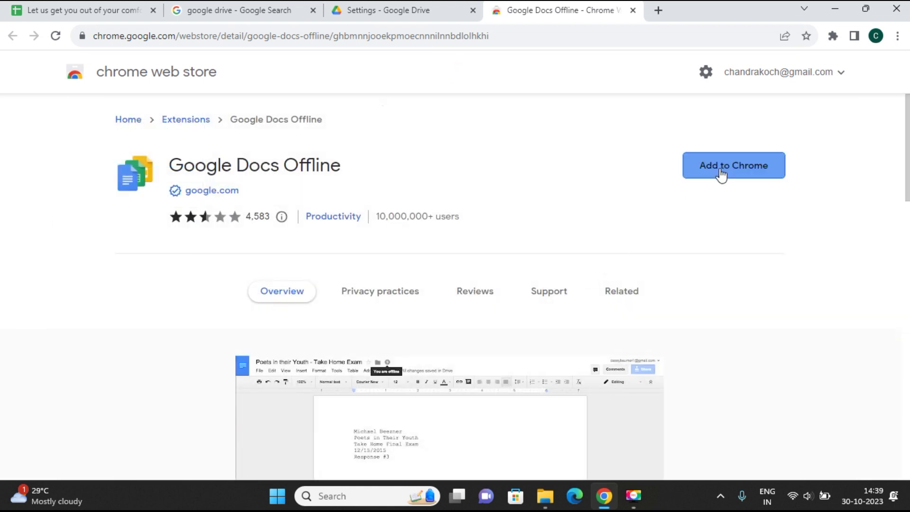
# - Install the Google Docs Offline extension from the Web Store and close the 'added' bubble
pyautogui.click(719, 174)
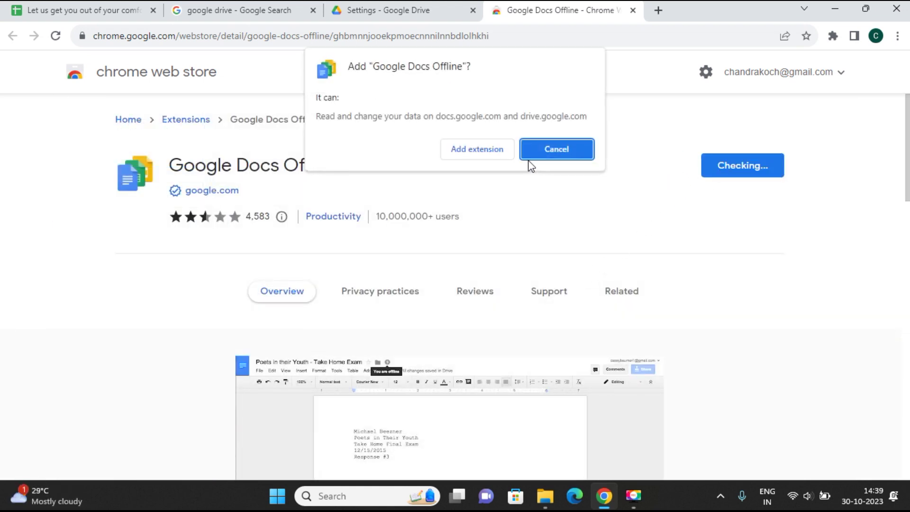
pyautogui.click(485, 160)
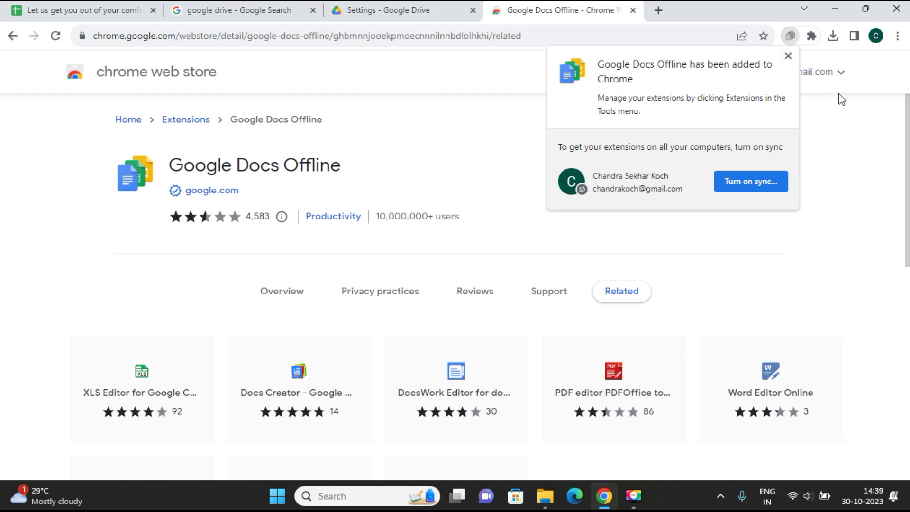
pyautogui.click(861, 219)
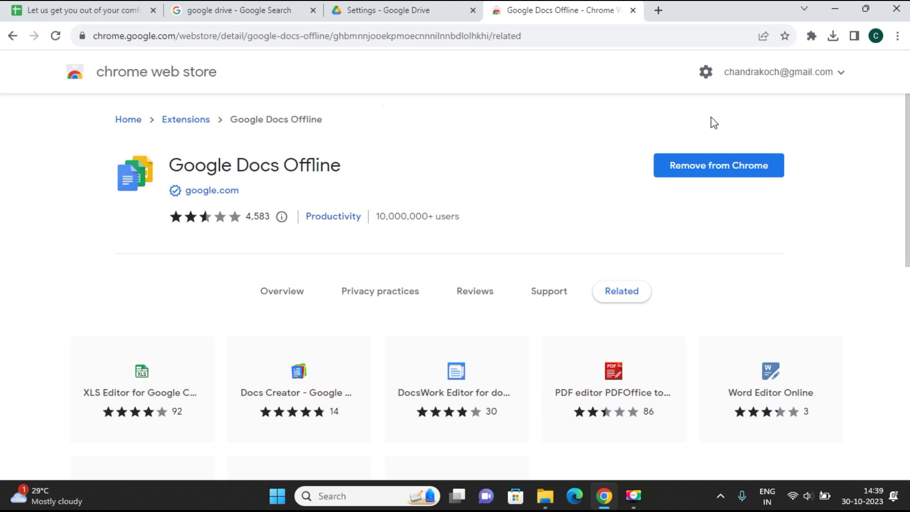
# - Enable Drive's Offline checkbox for recent Docs, Sheets and Slides, then return to the tracker
pyautogui.click(381, 11)
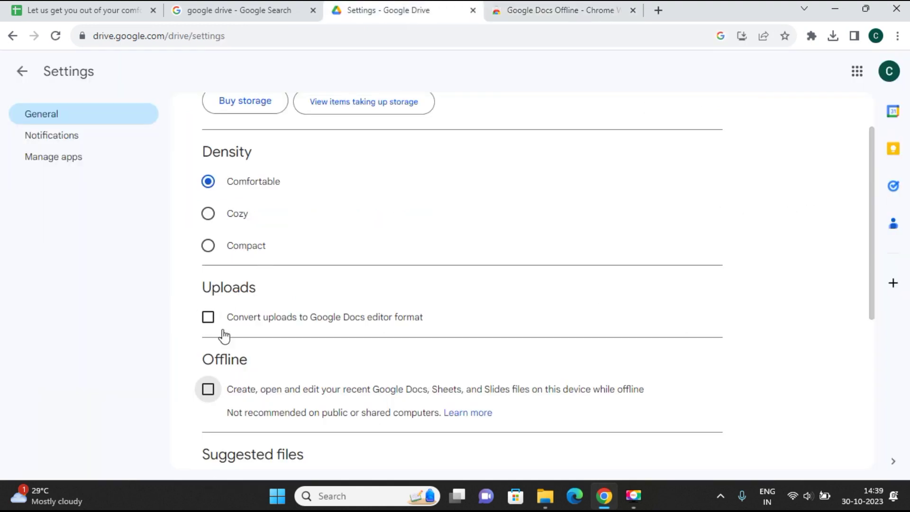
pyautogui.click(208, 390)
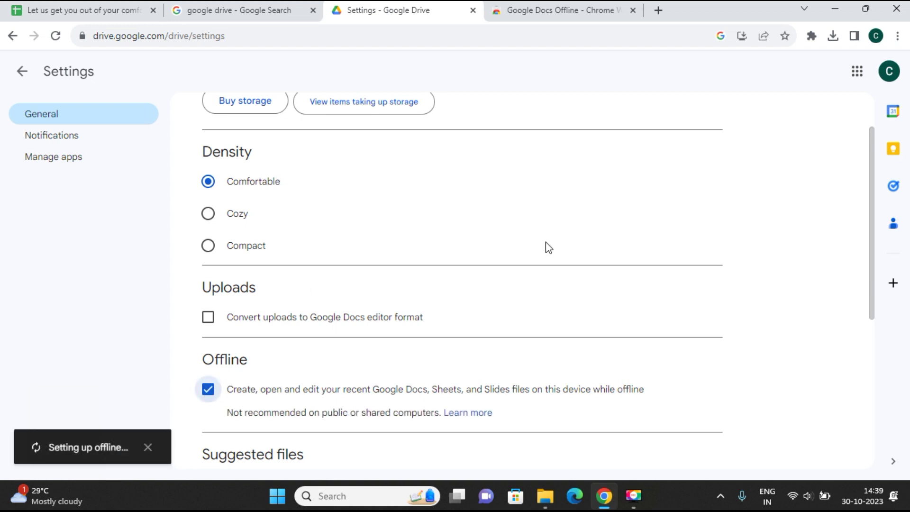
pyautogui.scroll(-1, 569, 234)
pyautogui.scroll(-1, 573, 234)
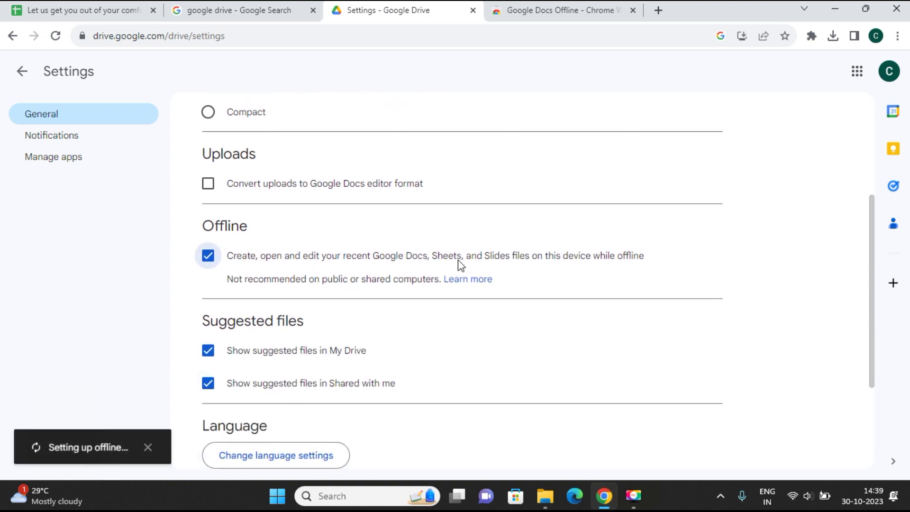
pyautogui.scroll(-1, 316, 268)
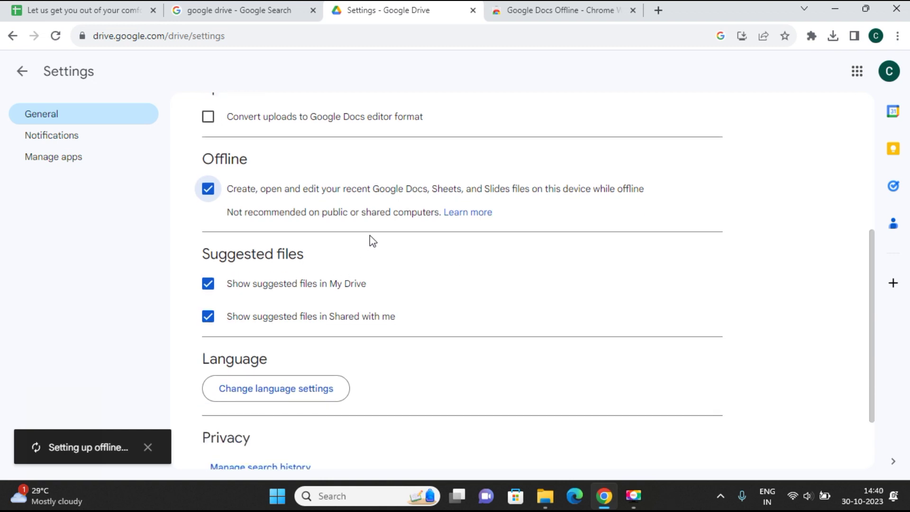
pyautogui.scroll(1, 370, 241)
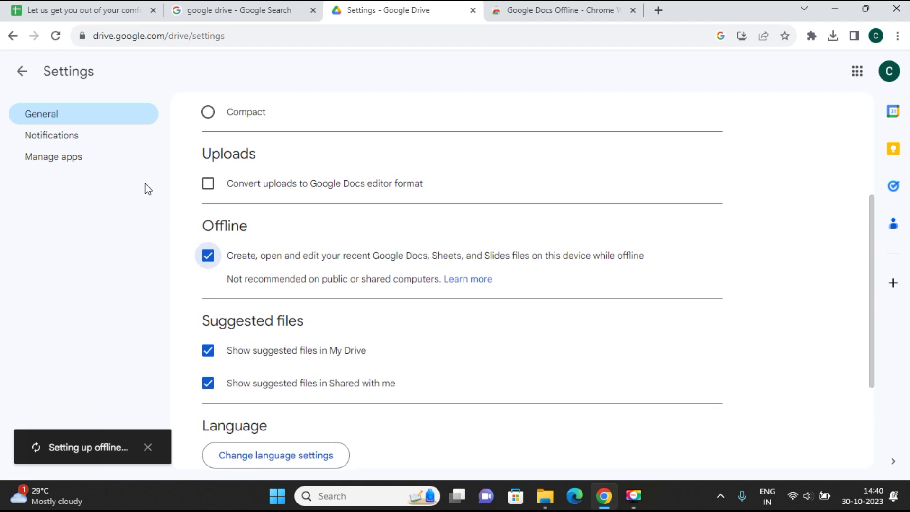
pyautogui.scroll(1, 277, 201)
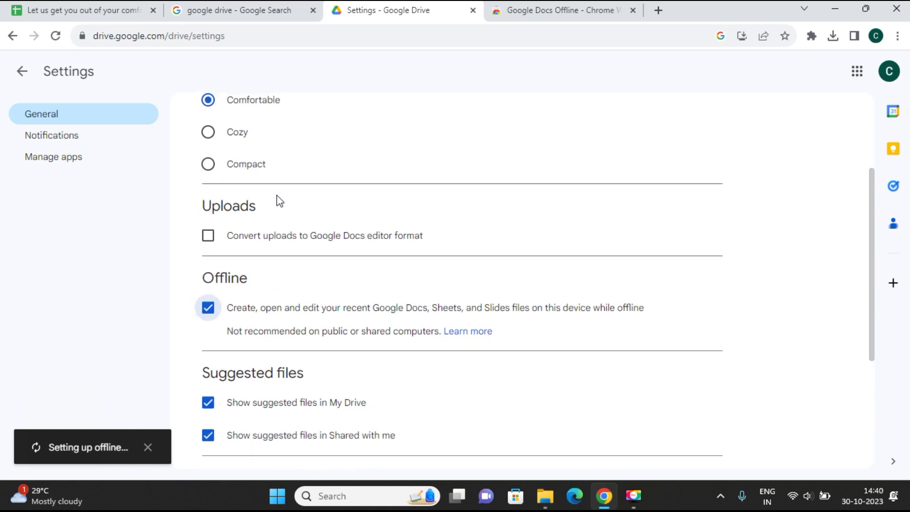
pyautogui.scroll(1, 278, 200)
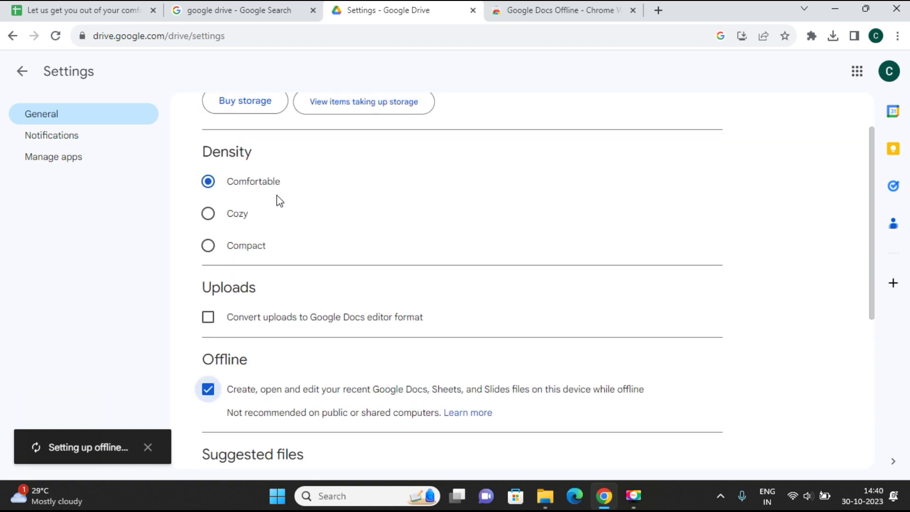
pyautogui.click(88, 10)
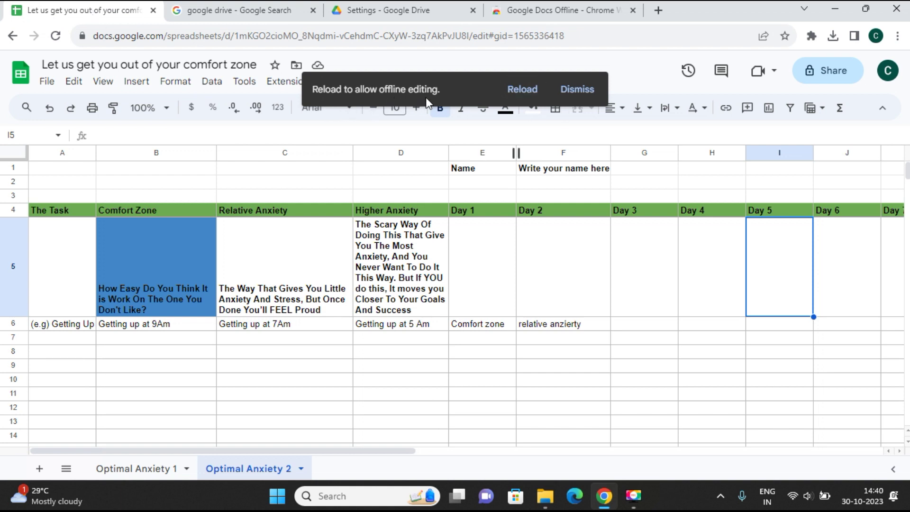
# - Check the Docs Offline store page, then reload the Drive Settings page
pyautogui.click(541, 14)
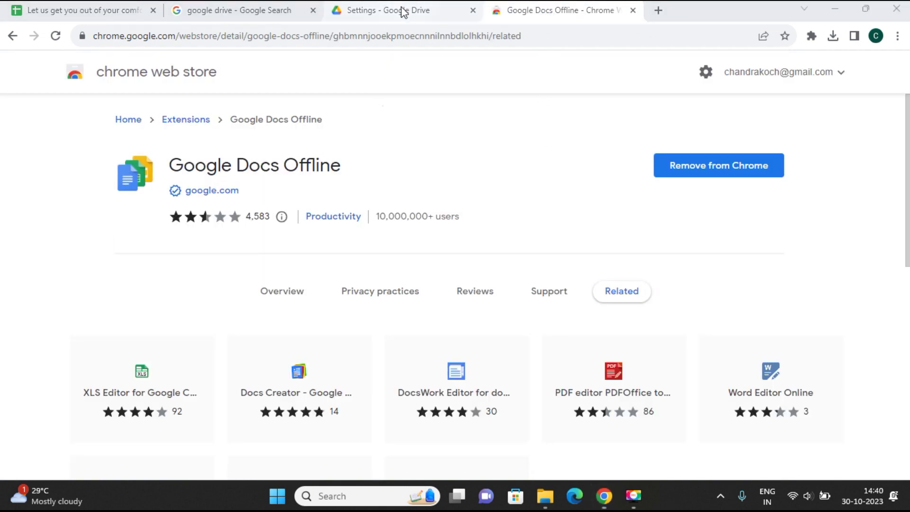
pyautogui.scroll(-2, 224, 267)
pyautogui.scroll(-1, 516, 205)
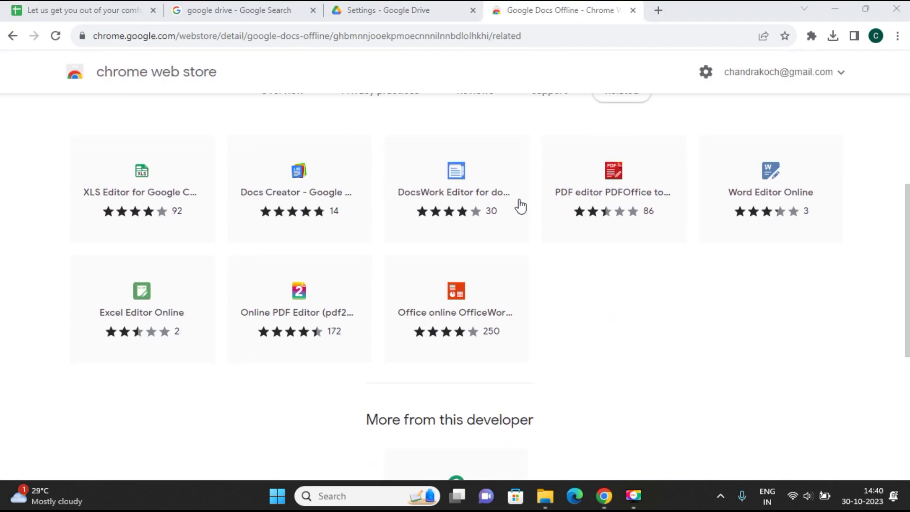
pyautogui.scroll(3, 449, 168)
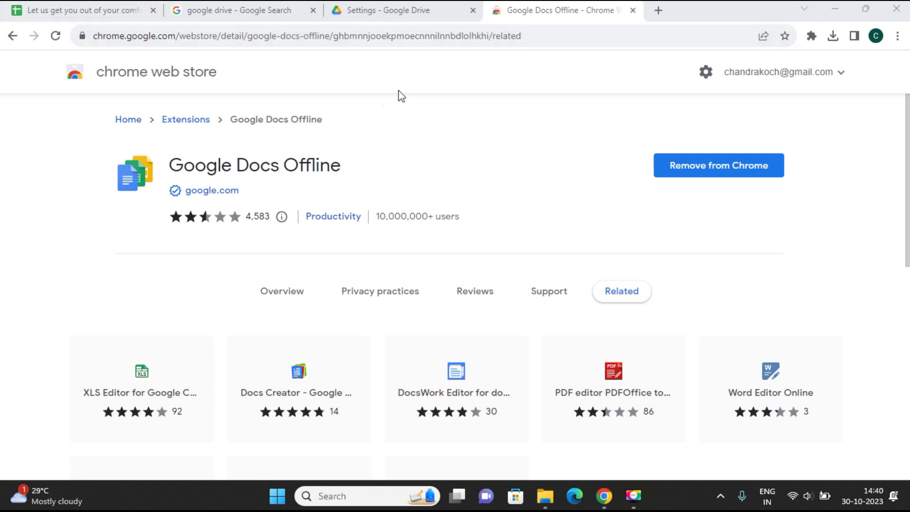
pyautogui.click(10, 37)
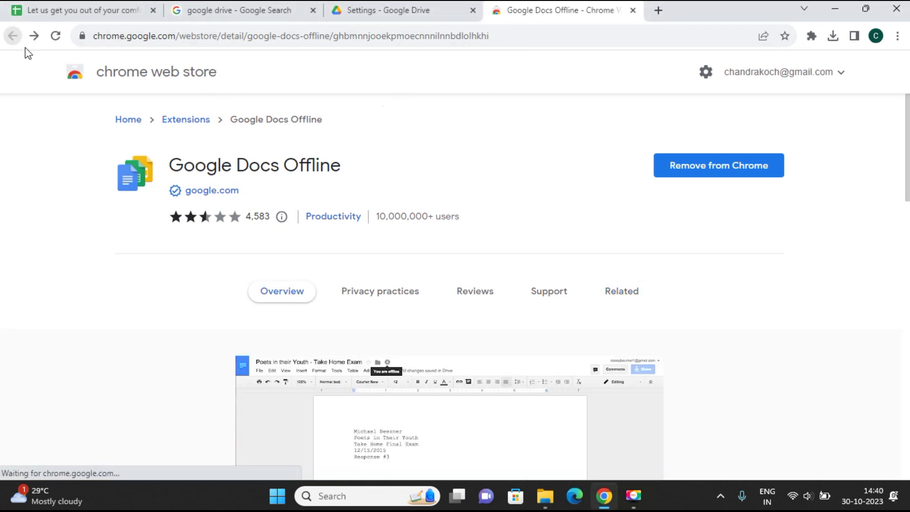
pyautogui.click(371, 13)
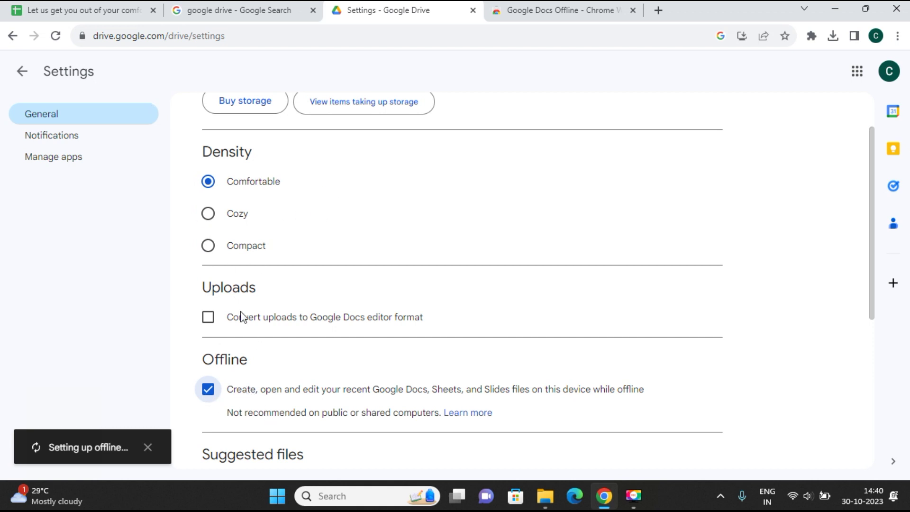
pyautogui.scroll(2, 730, 169)
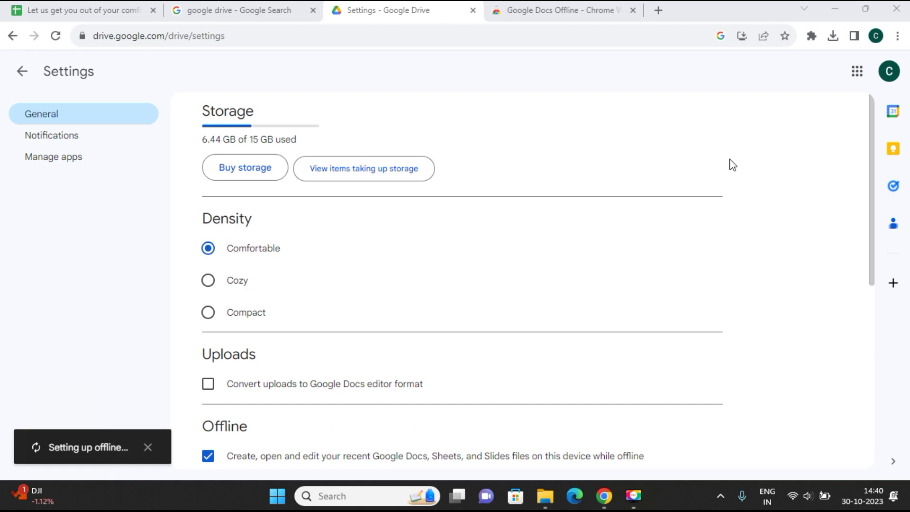
pyautogui.click(56, 36)
# - Reload the comfort-zone spreadsheet from its toast and mark it available offline via File
pyautogui.click(128, 11)
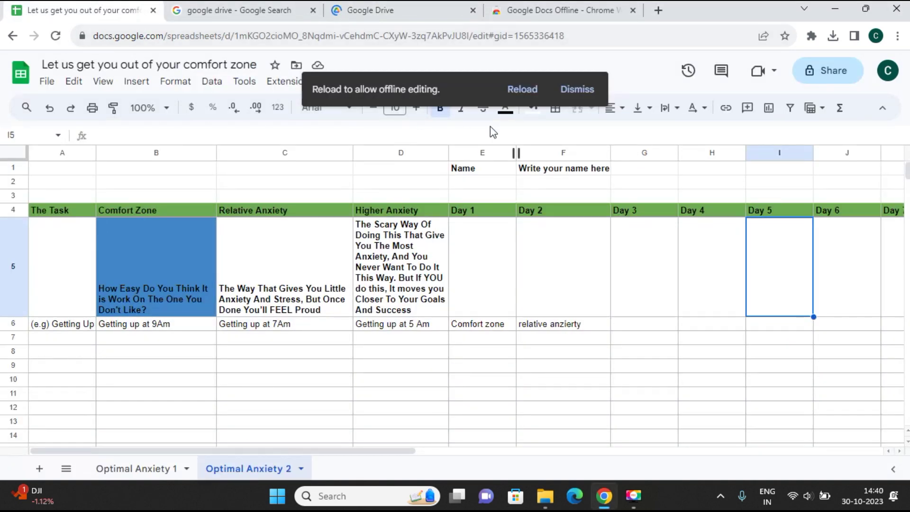
pyautogui.click(526, 91)
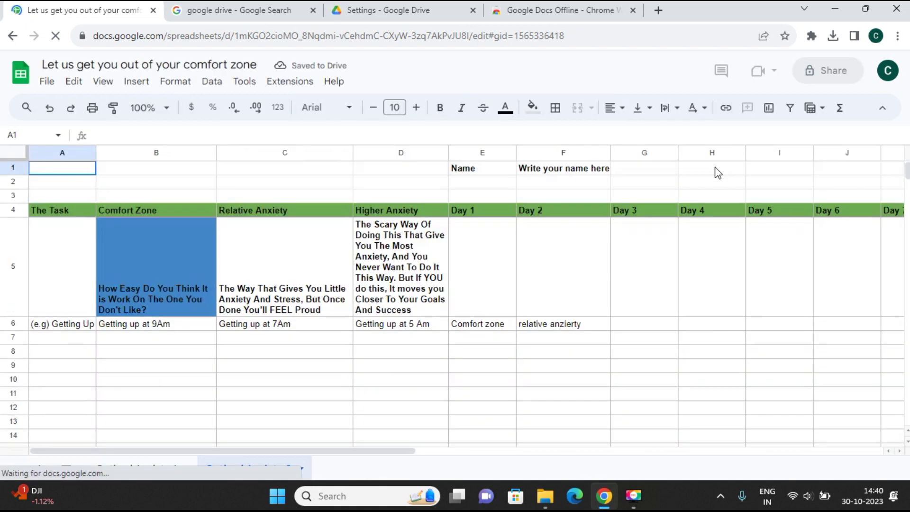
pyautogui.click(47, 83)
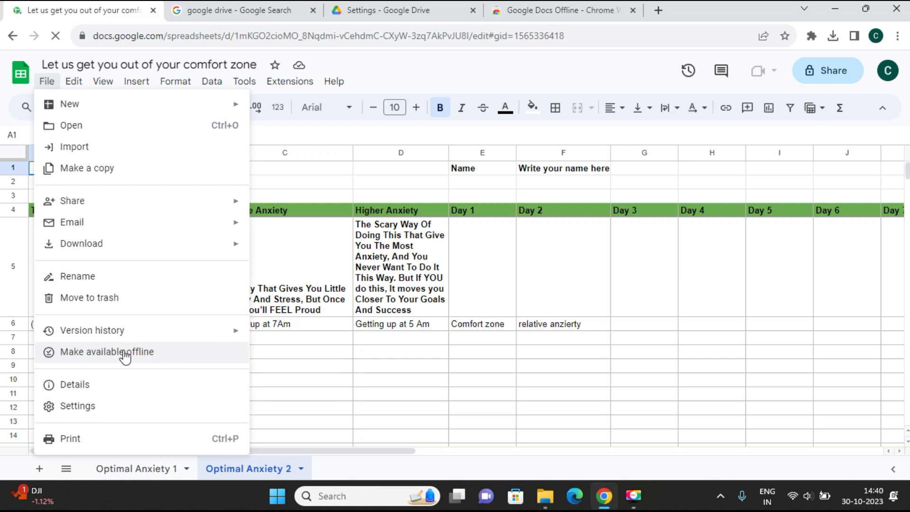
pyautogui.click(125, 356)
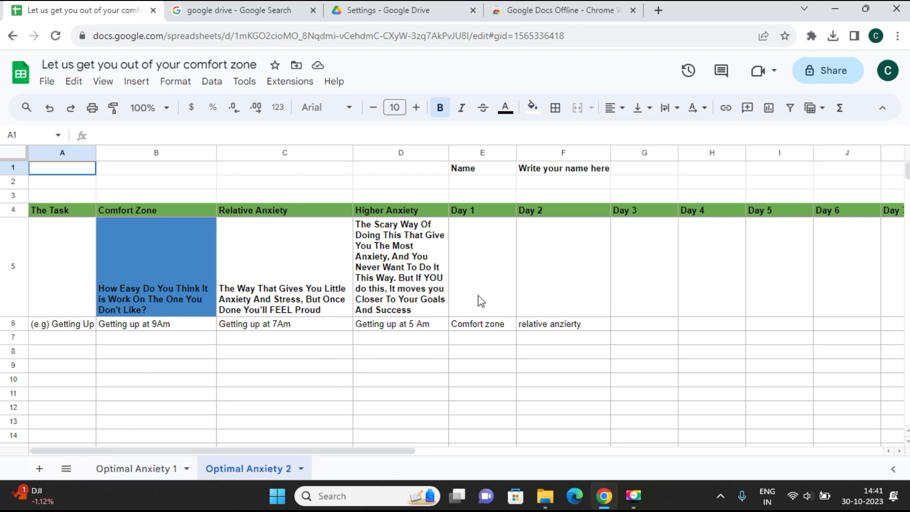
pyautogui.click(465, 379)
pyautogui.click(606, 367)
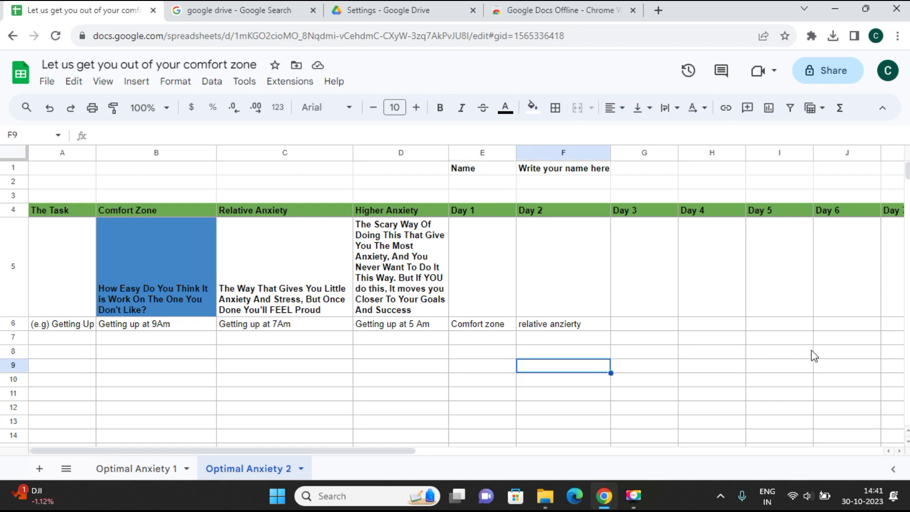